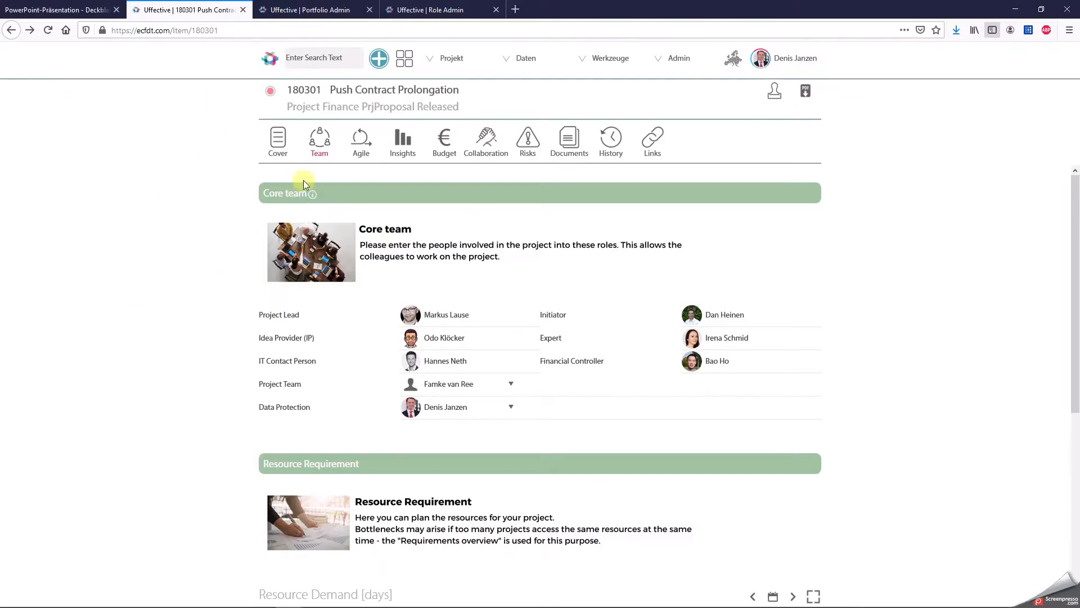
Filter the roles in the Admin Role Editor by name to list the Lead roles.
click(307, 17)
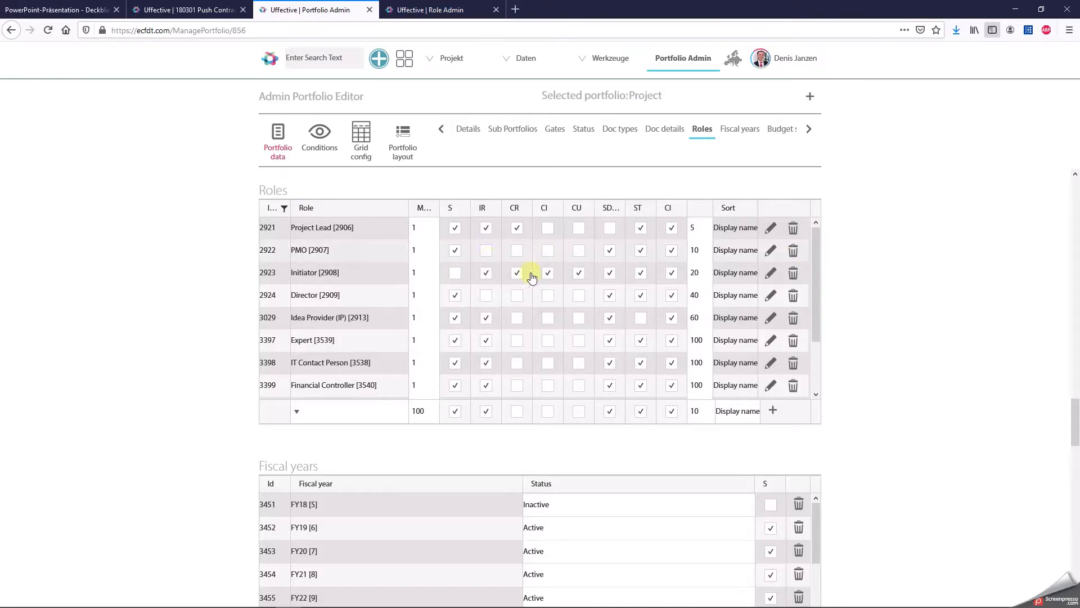
click(425, 12)
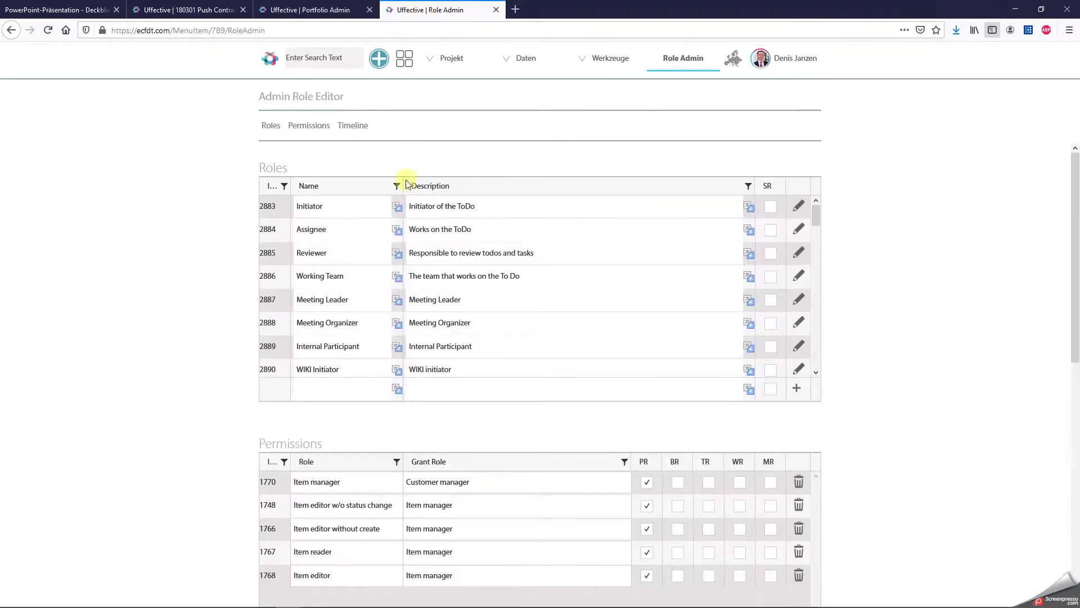
click(397, 186)
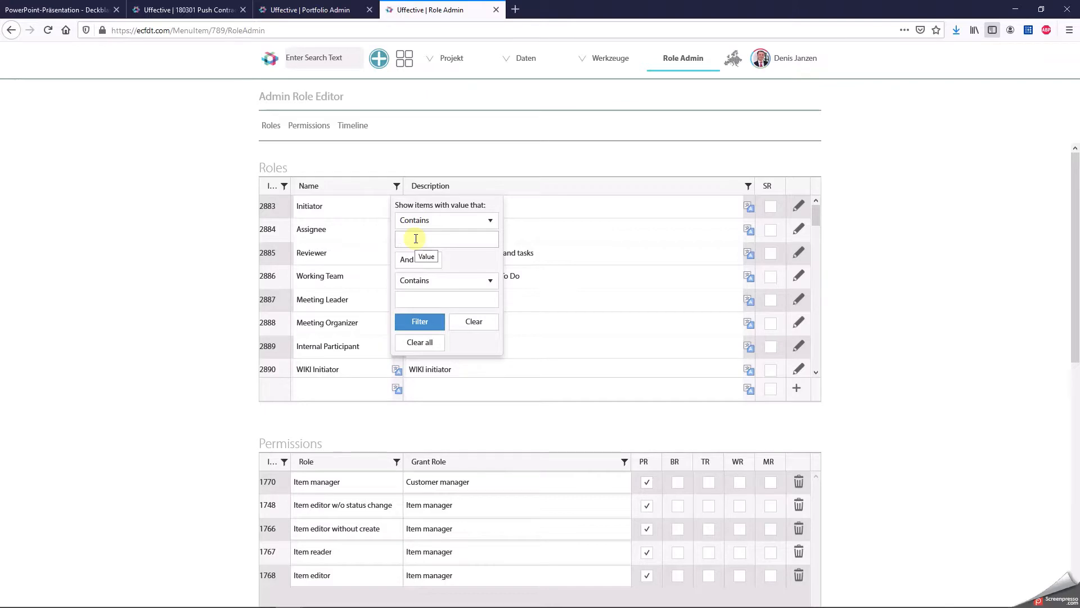
text(ad)
click(433, 320)
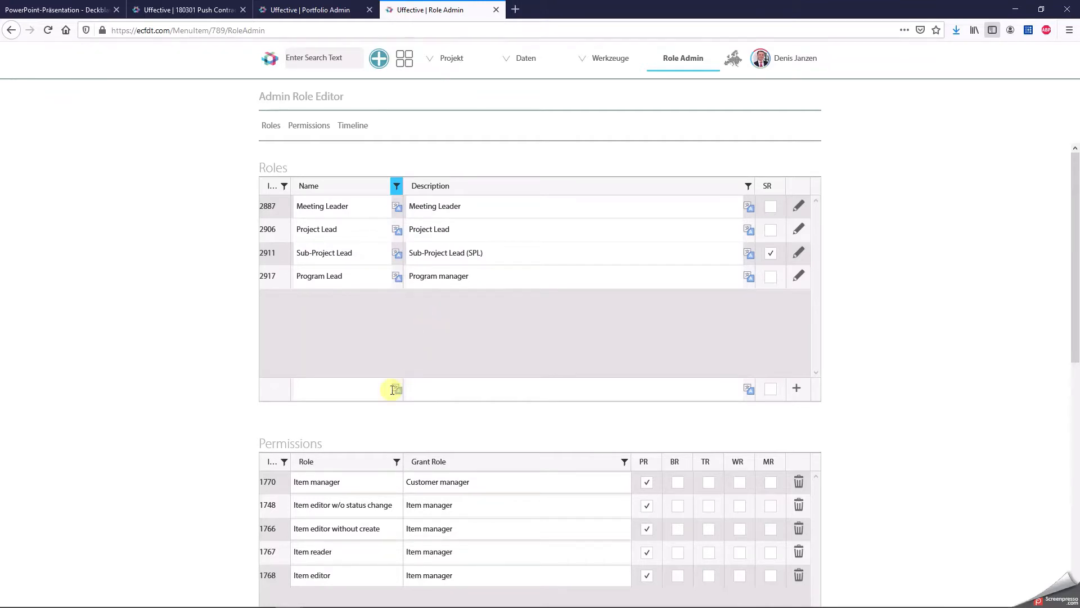
Add a new role named Co-Project Lead with the description "Co-Project Lead (Projects)".
click(375, 382)
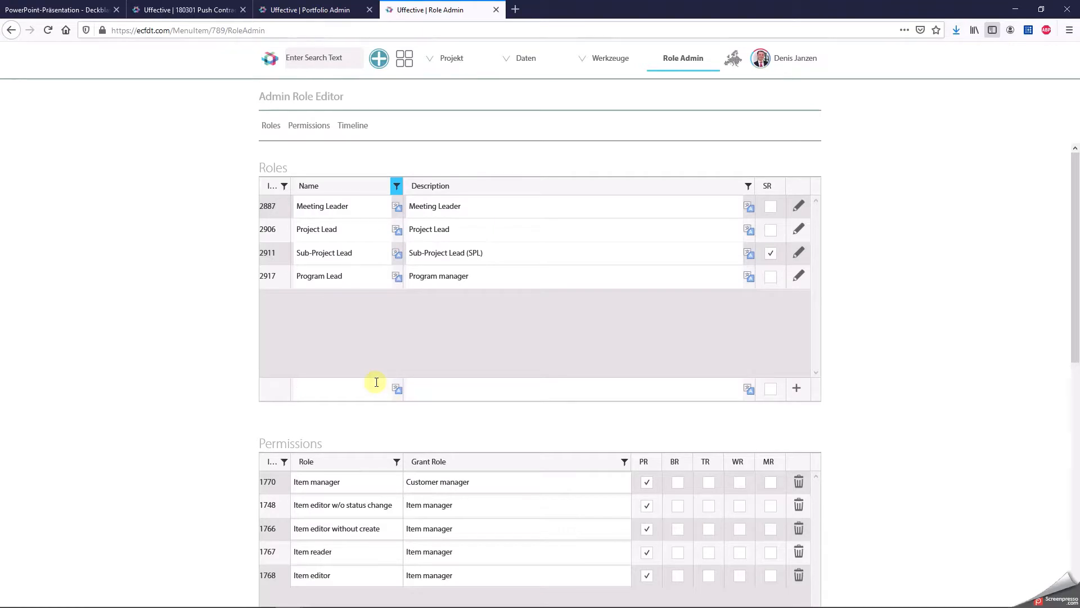
text(Co-Project Lead)
key(ctrl+a)
key(ctrl+c)
click(482, 388)
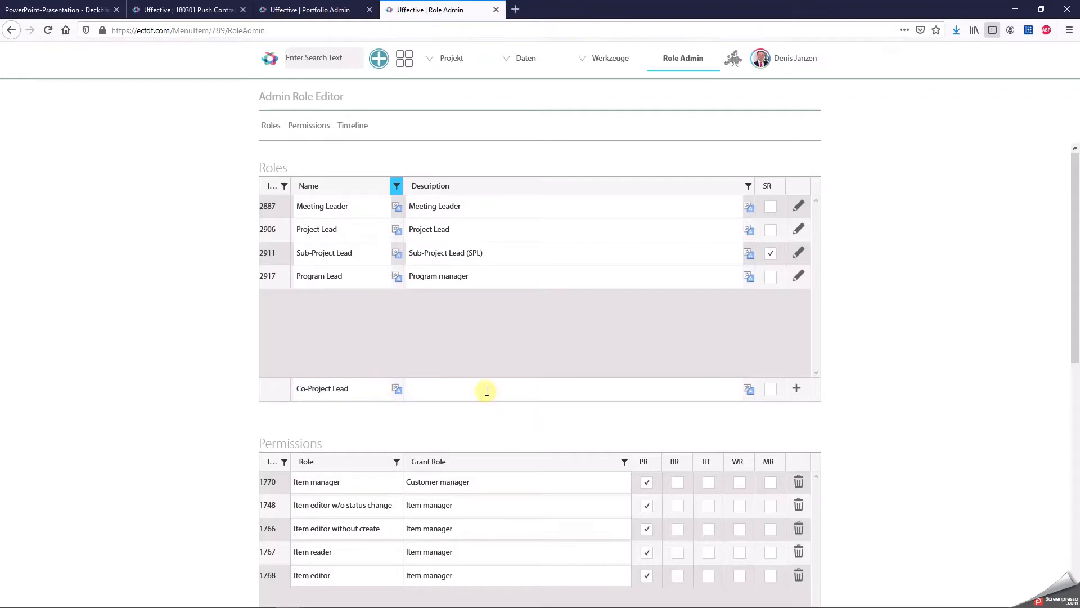
key(ctrl+v)
text(Projects))
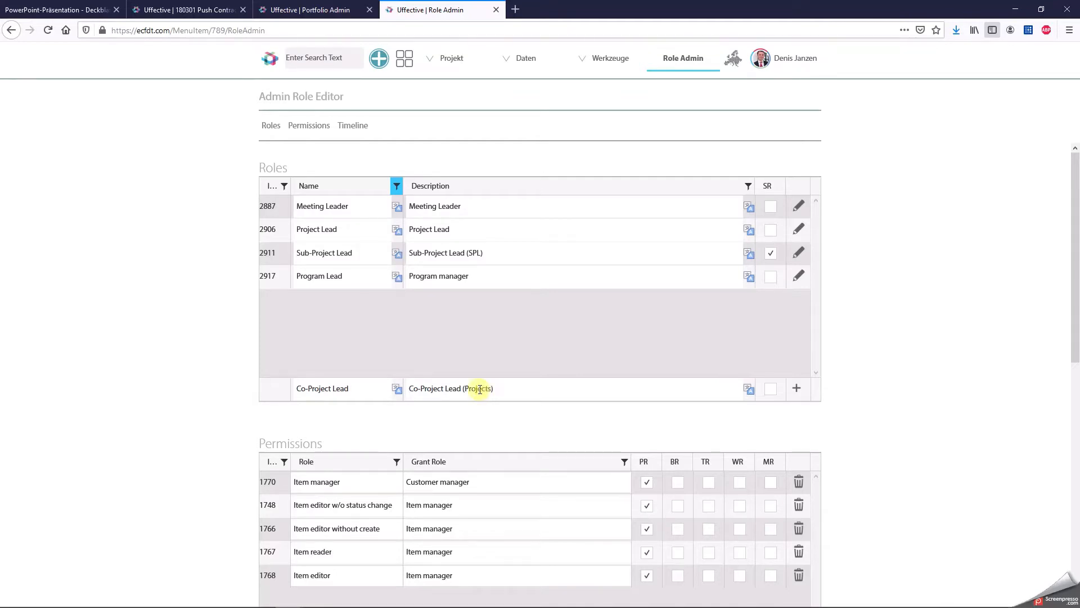
click(798, 388)
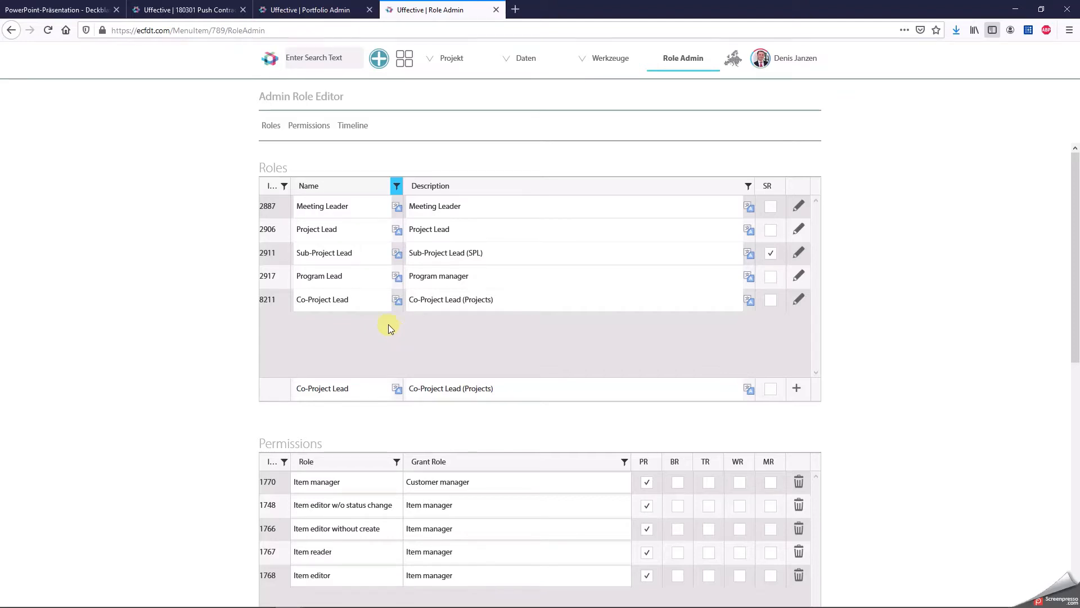
Copy the tasks of the Project Lead role to the Co-Project Lead role and close its task management.
click(799, 299)
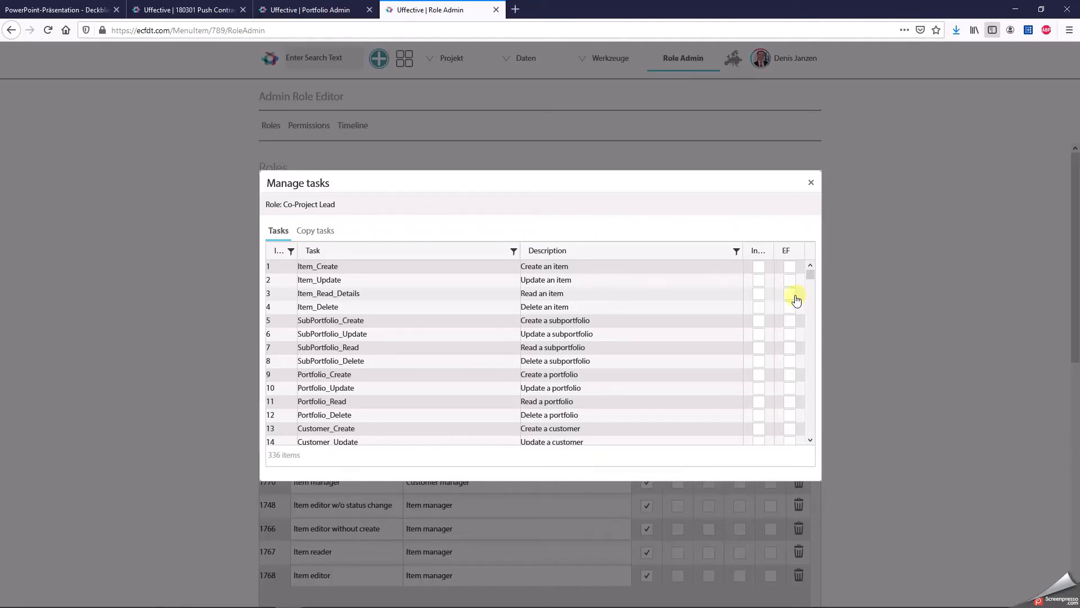
drag(336, 206, 285, 206)
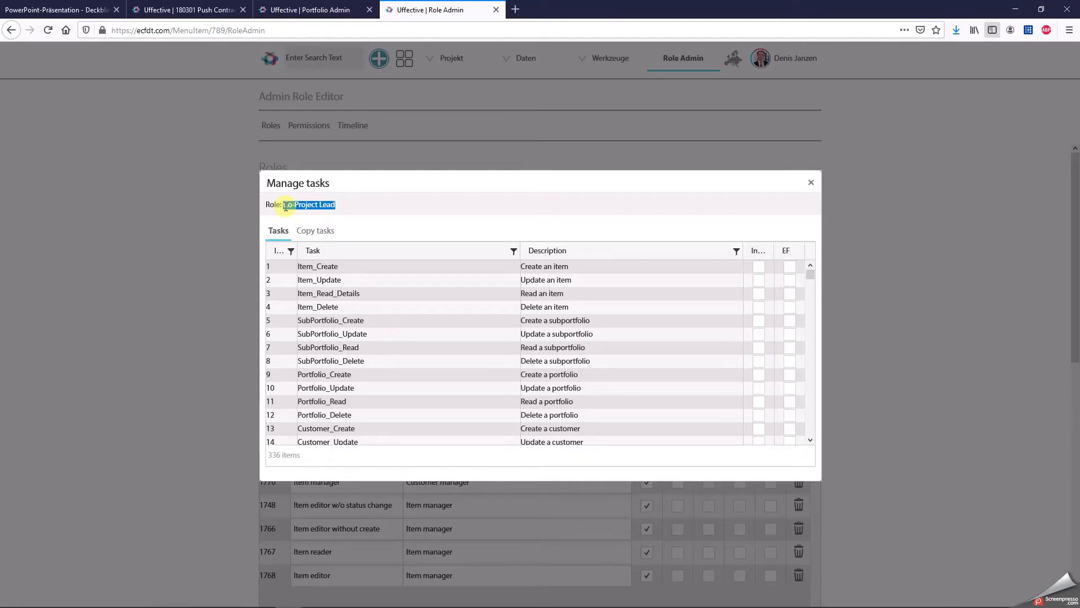
click(810, 292)
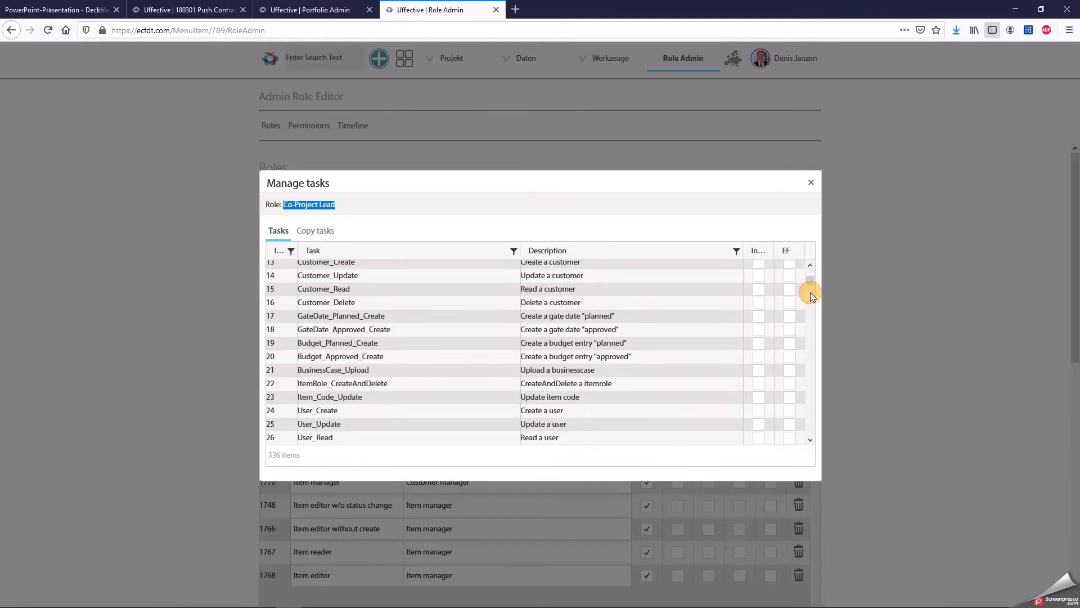
click(809, 295)
click(811, 306)
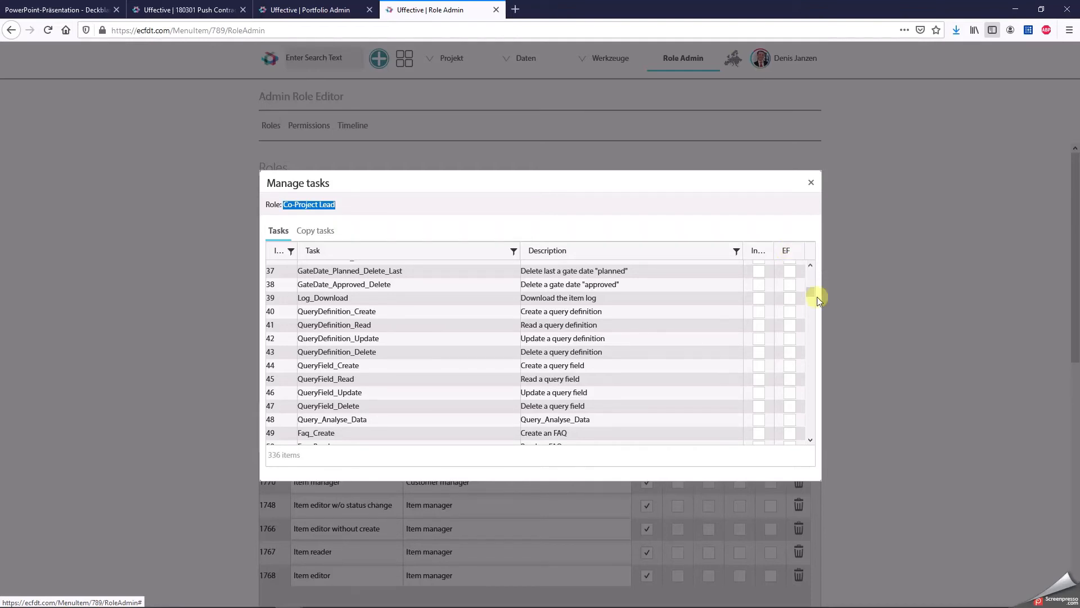
drag(813, 289, 815, 266)
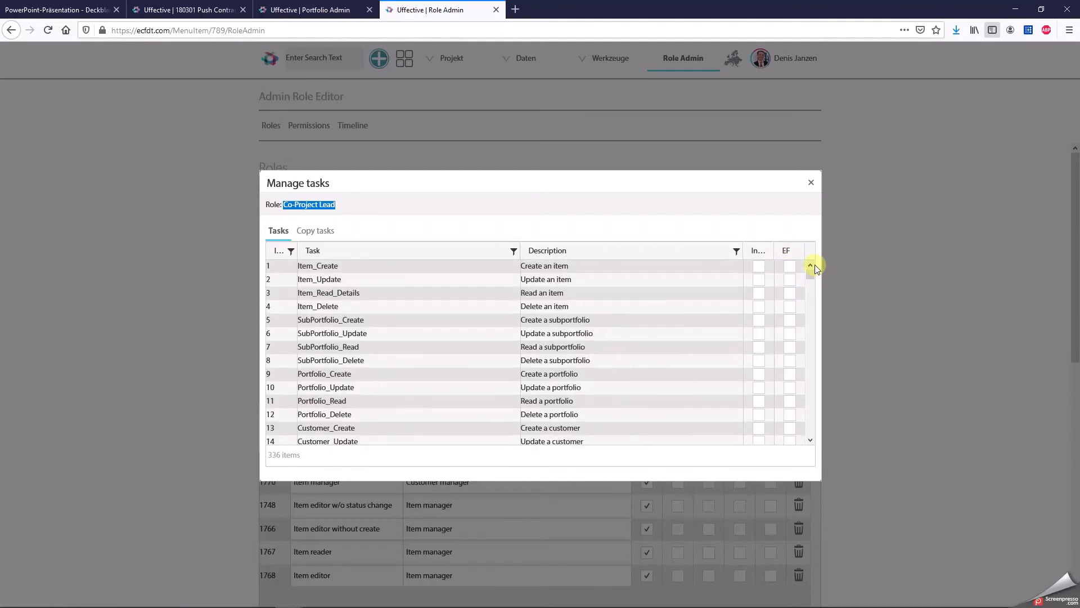
click(317, 232)
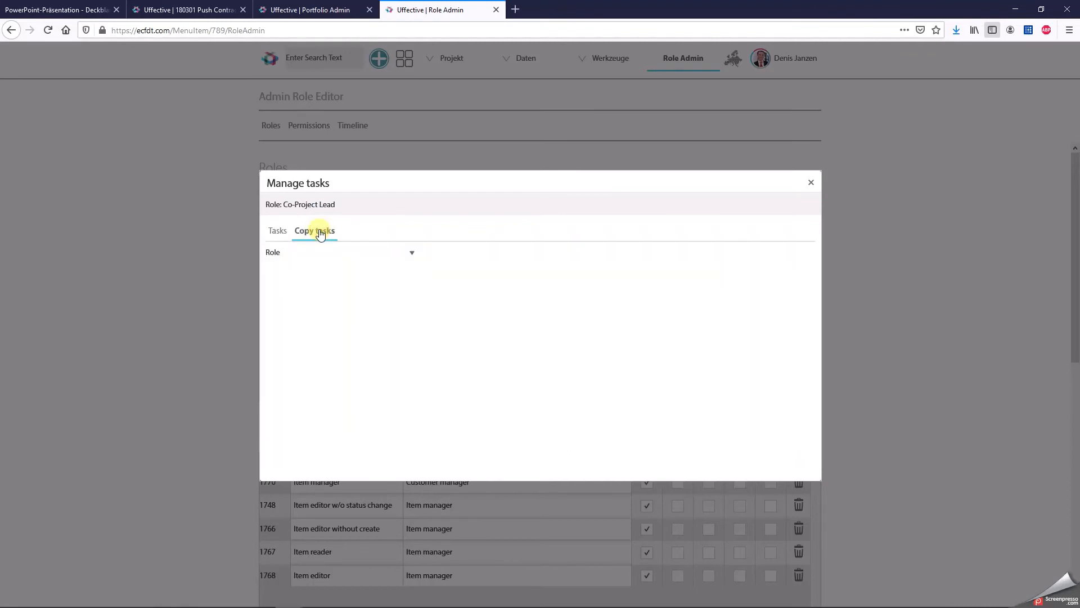
click(413, 253)
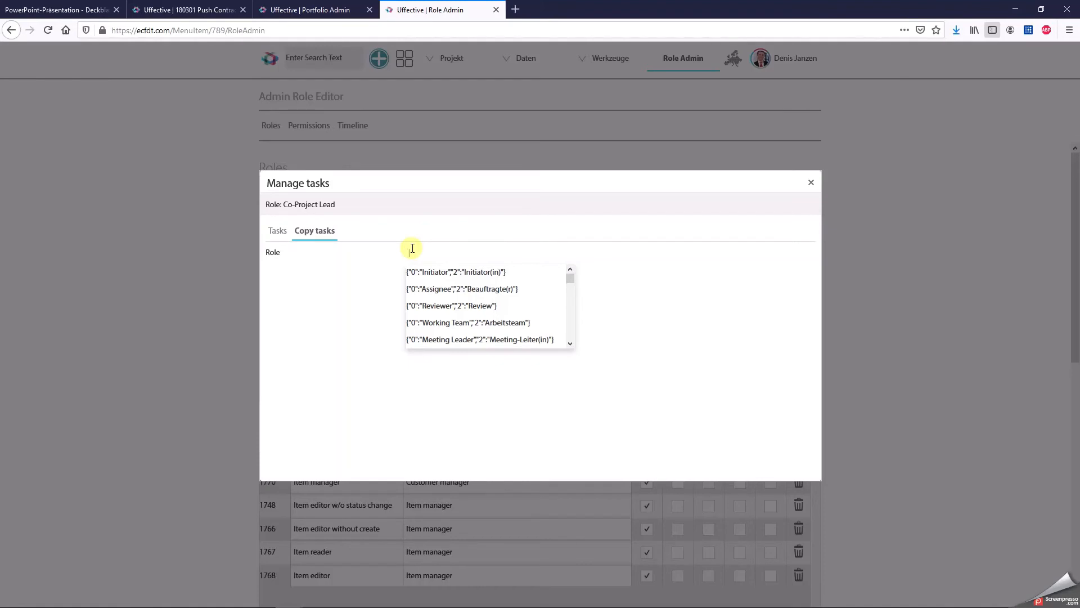
text(project lead)
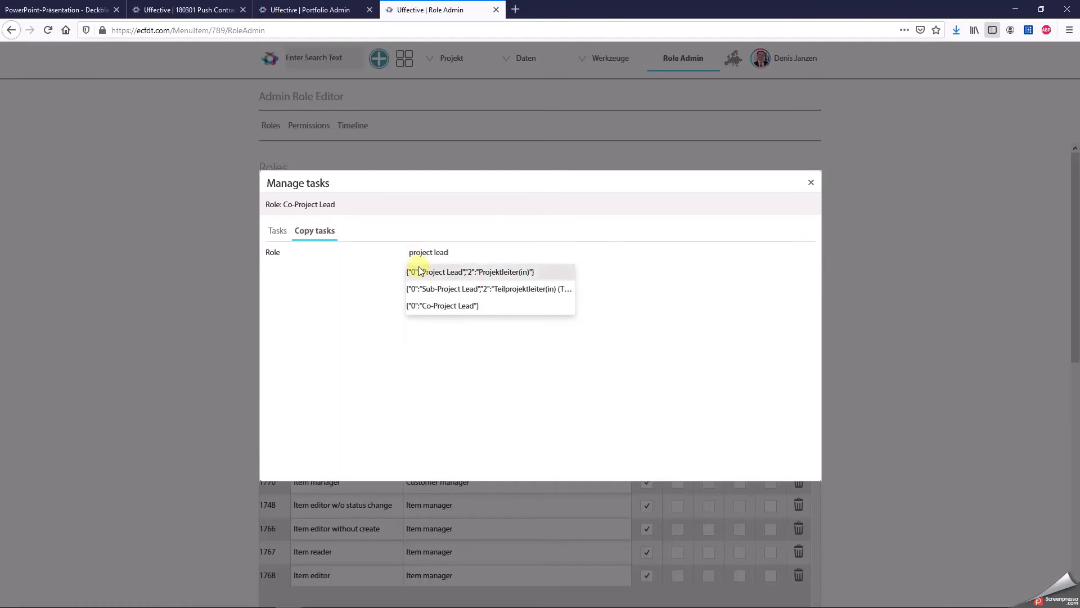
click(416, 272)
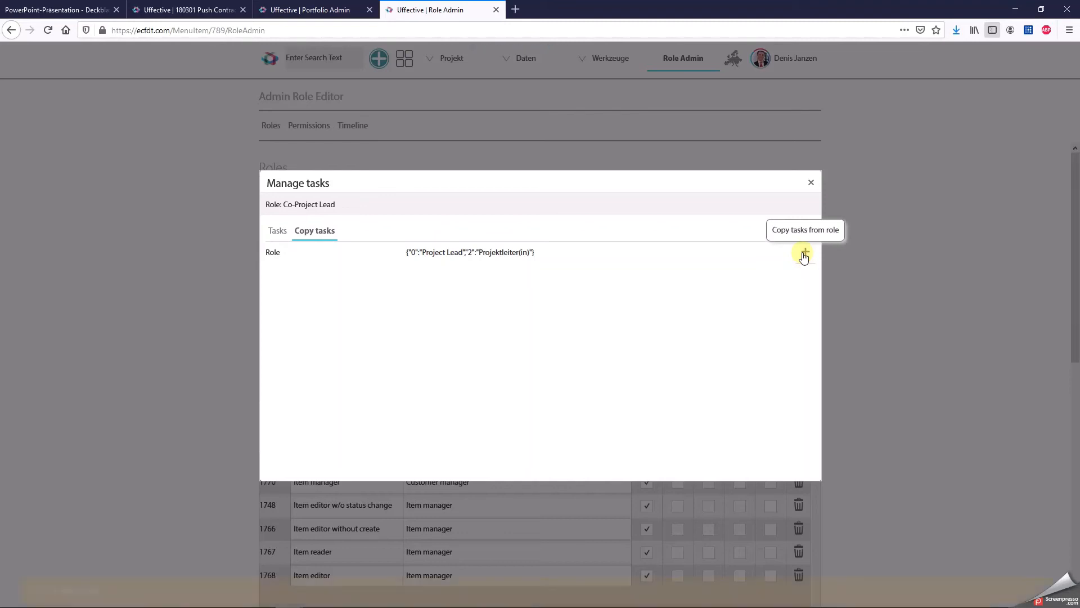
click(805, 254)
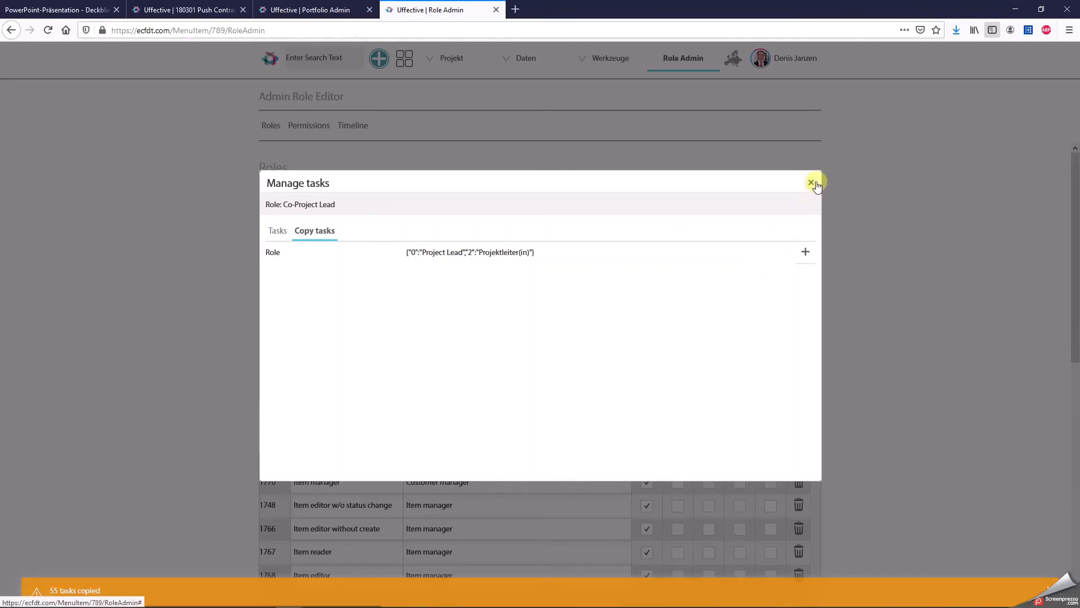
click(813, 182)
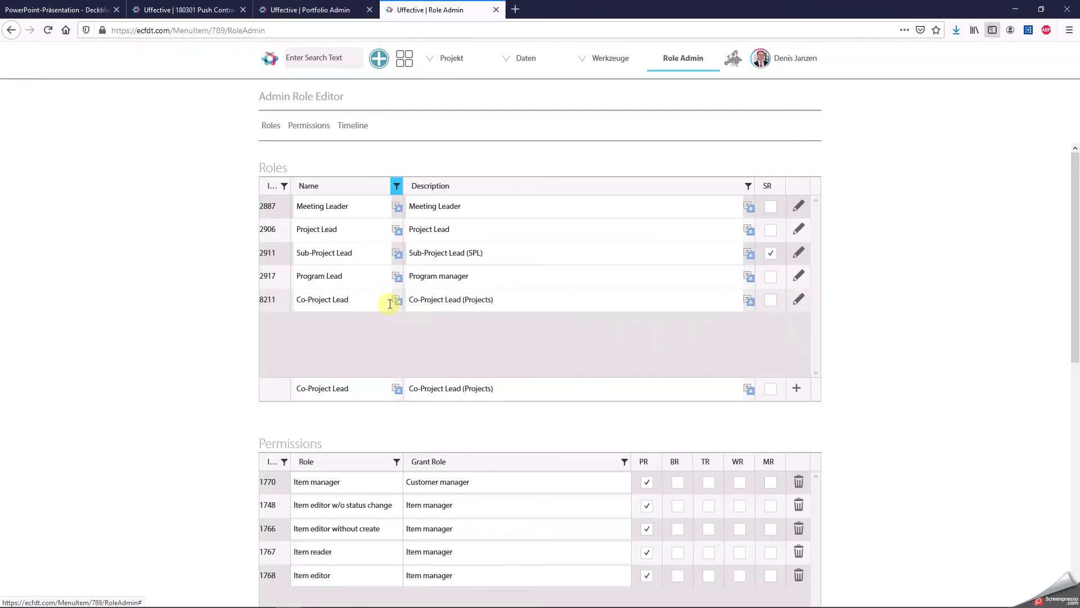
Reload the Project portfolio's admin page and add the Co-Project Lead role with a maximum of 1 and sort position 5.
click(335, 12)
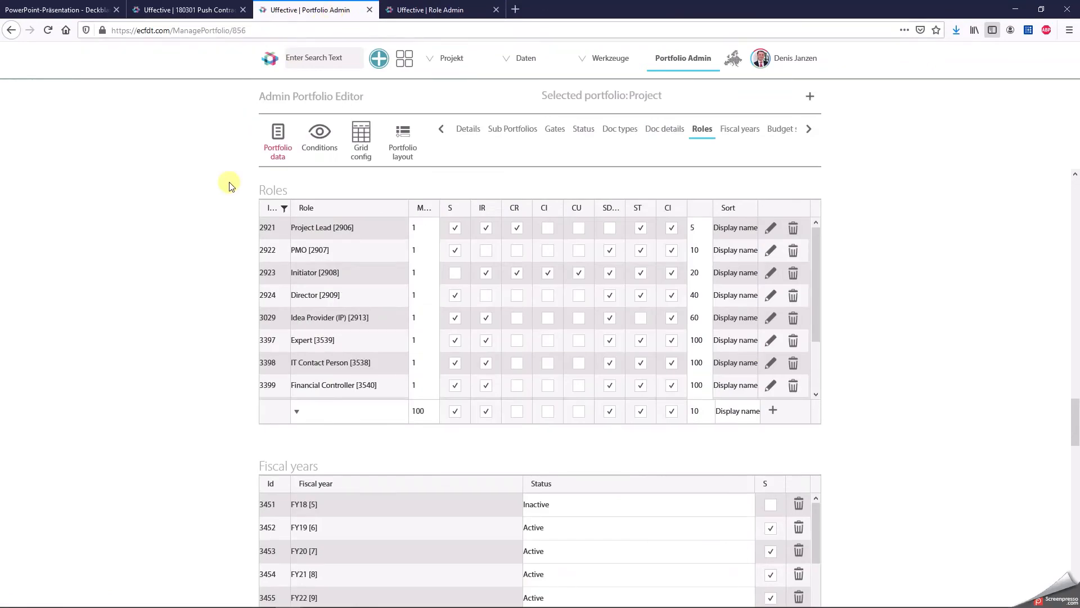
click(48, 30)
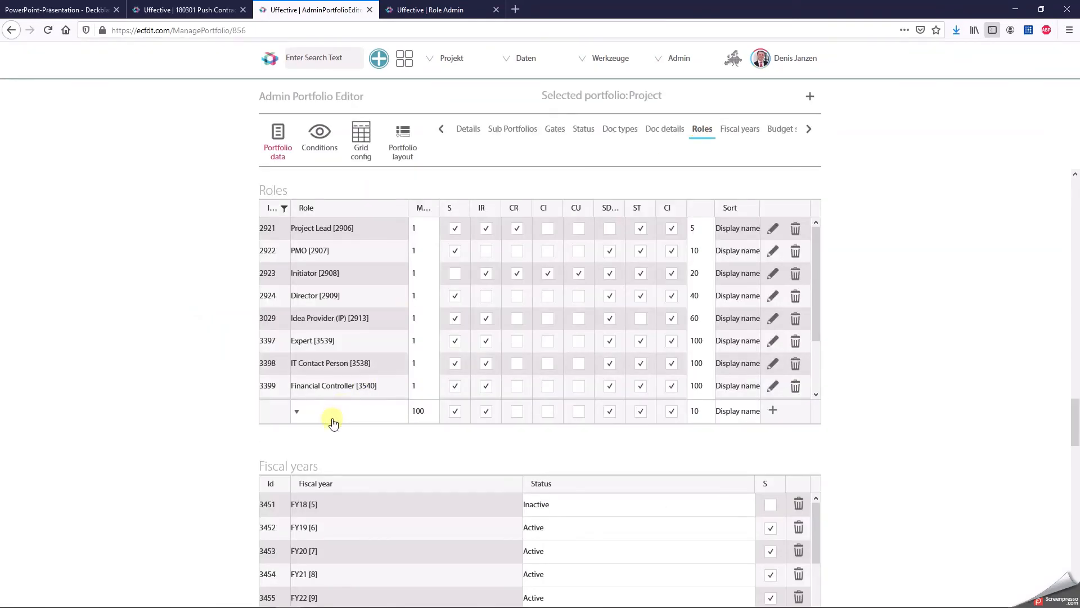
click(334, 422)
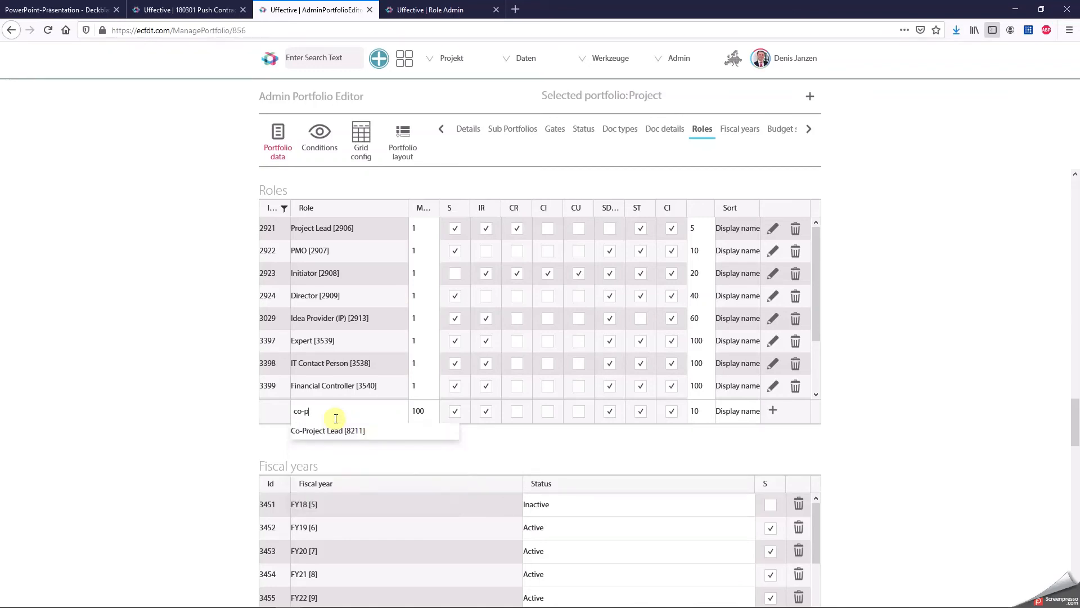
click(332, 431)
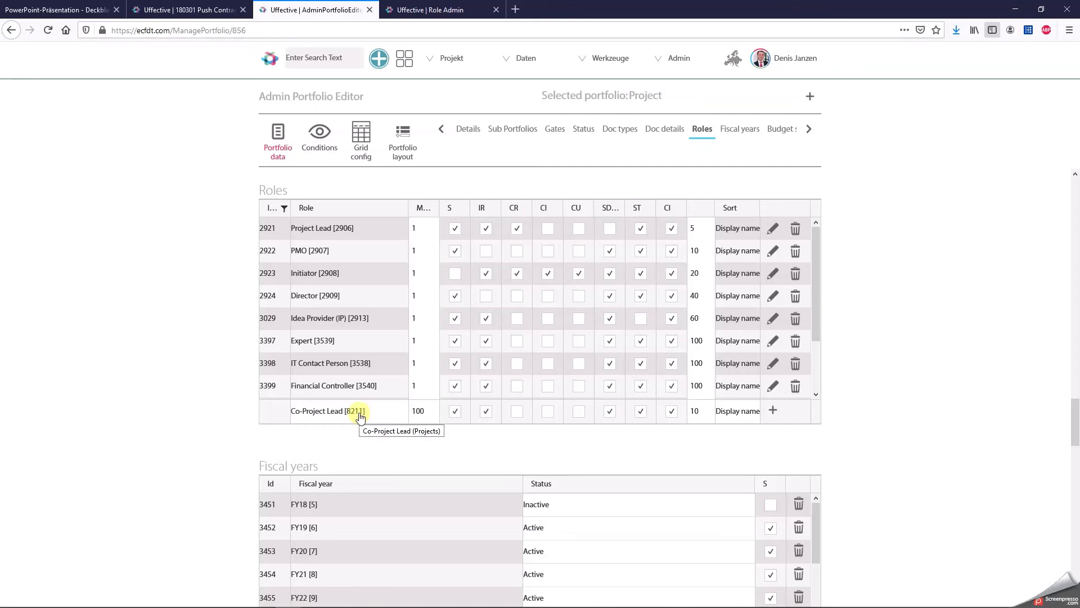
click(440, 9)
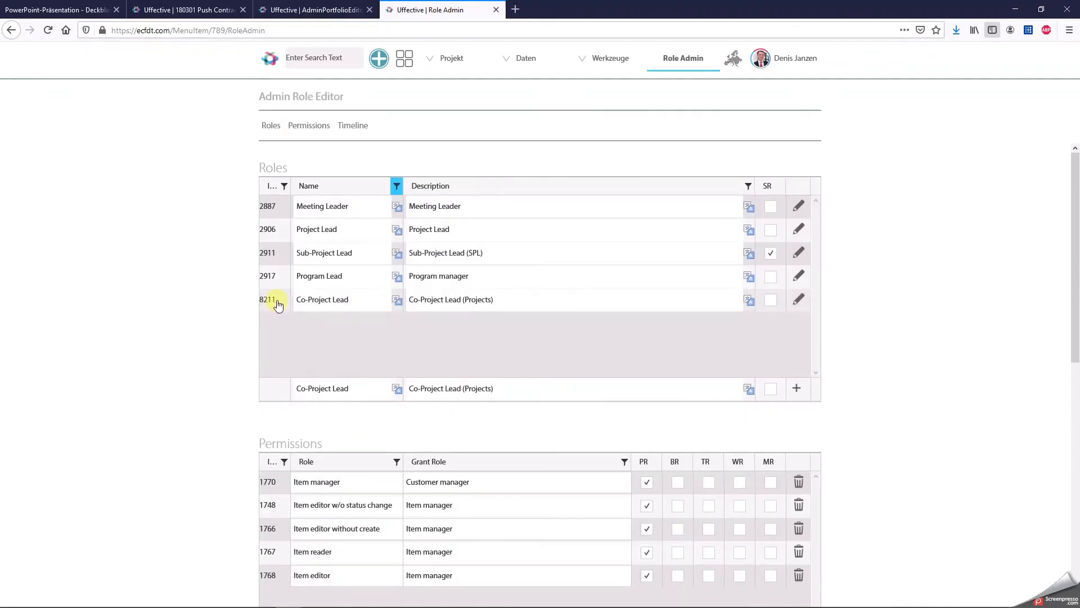
click(331, 14)
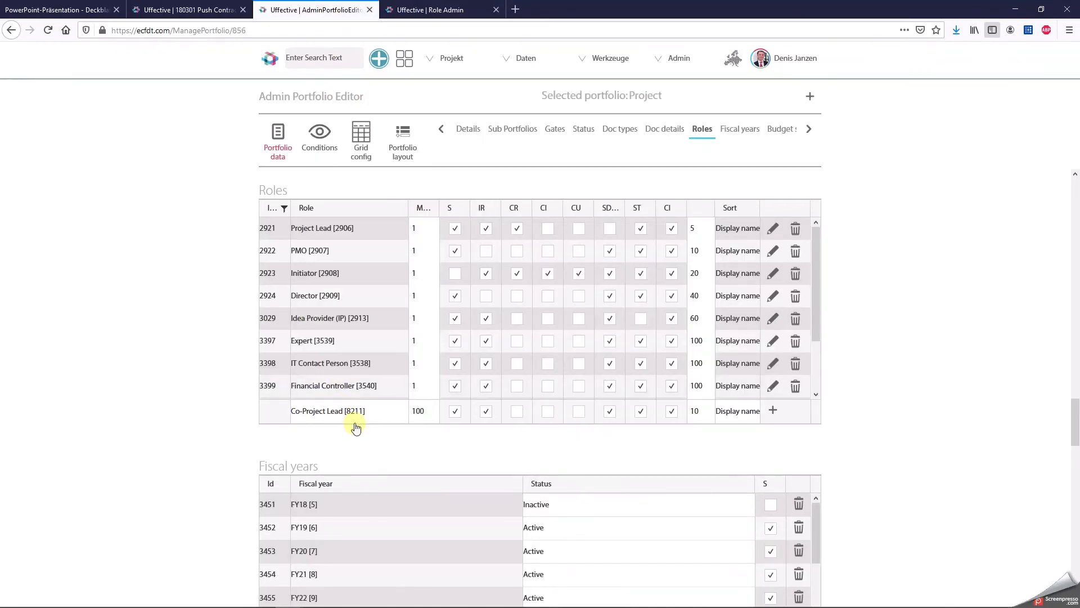
click(425, 413)
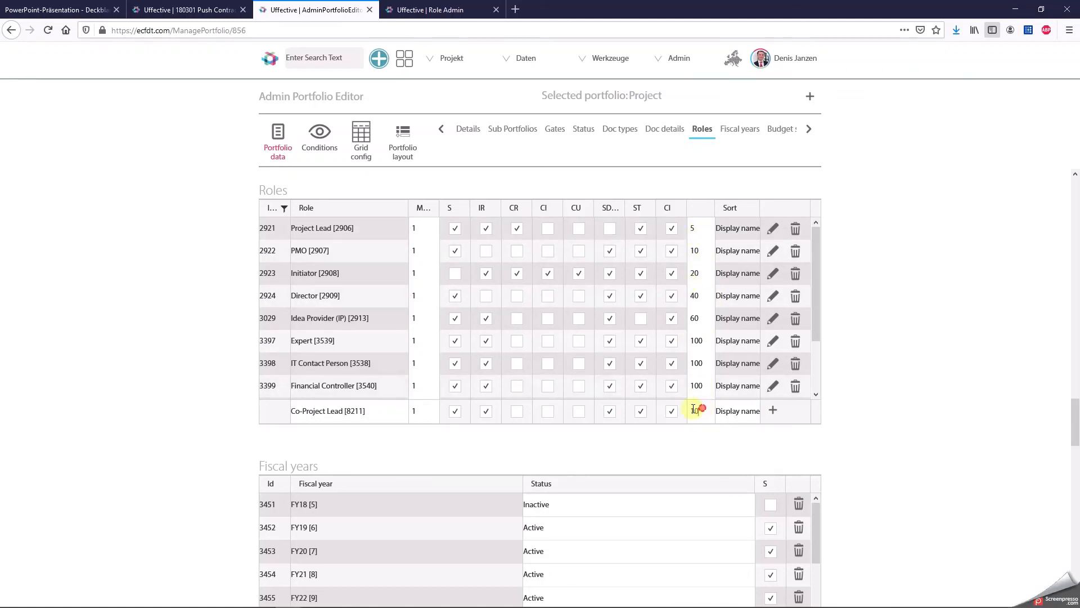
drag(696, 410, 683, 411)
text(5)
click(773, 412)
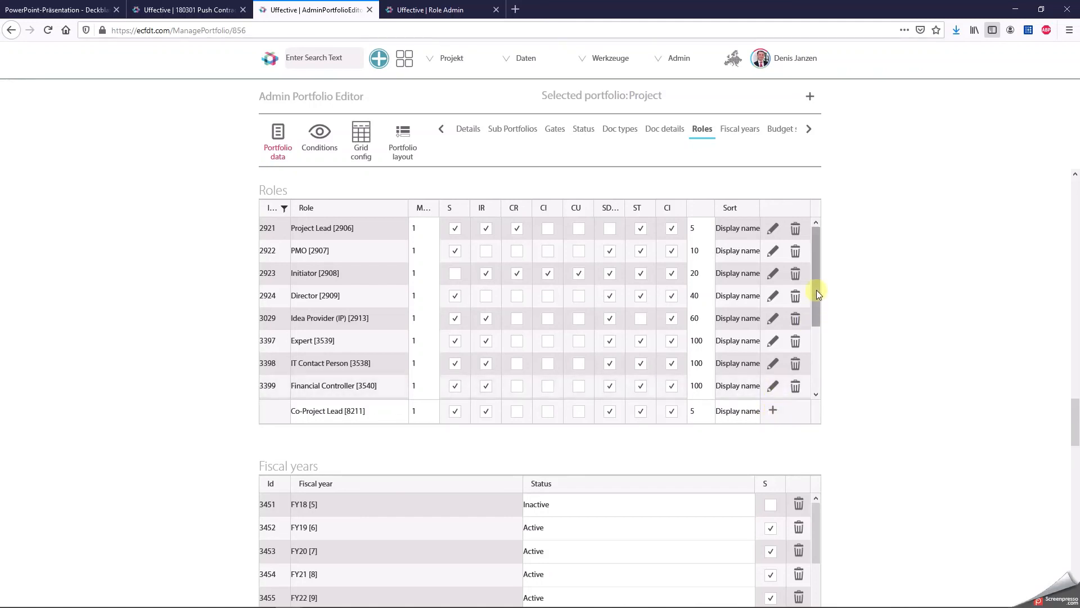
drag(816, 289, 818, 366)
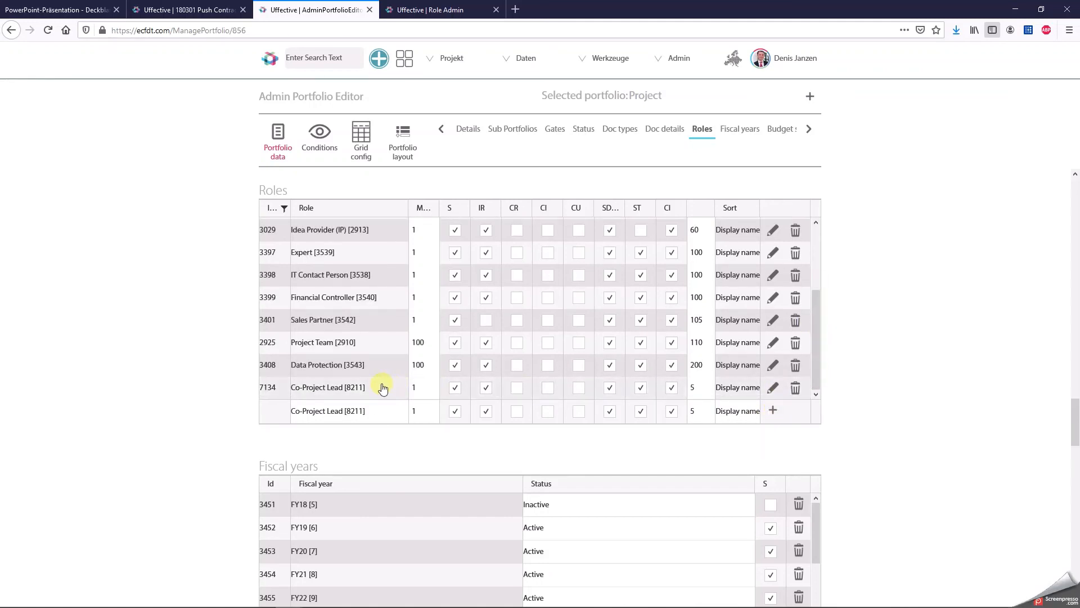
Reload the Push Contract Prolongation project and check its core team for the Co-Project Lead role.
click(219, 11)
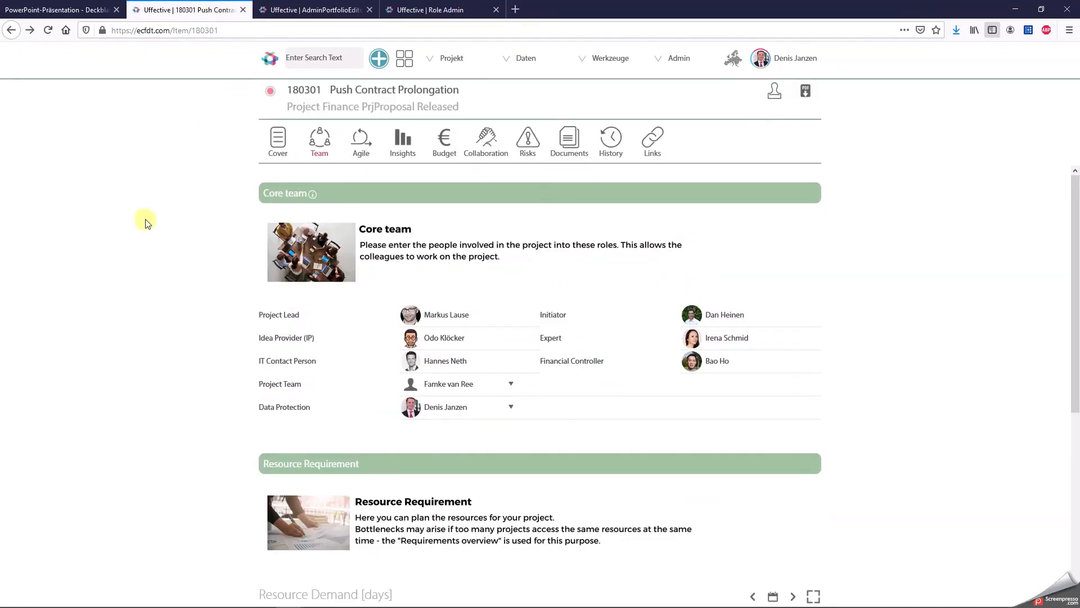
key(F5)
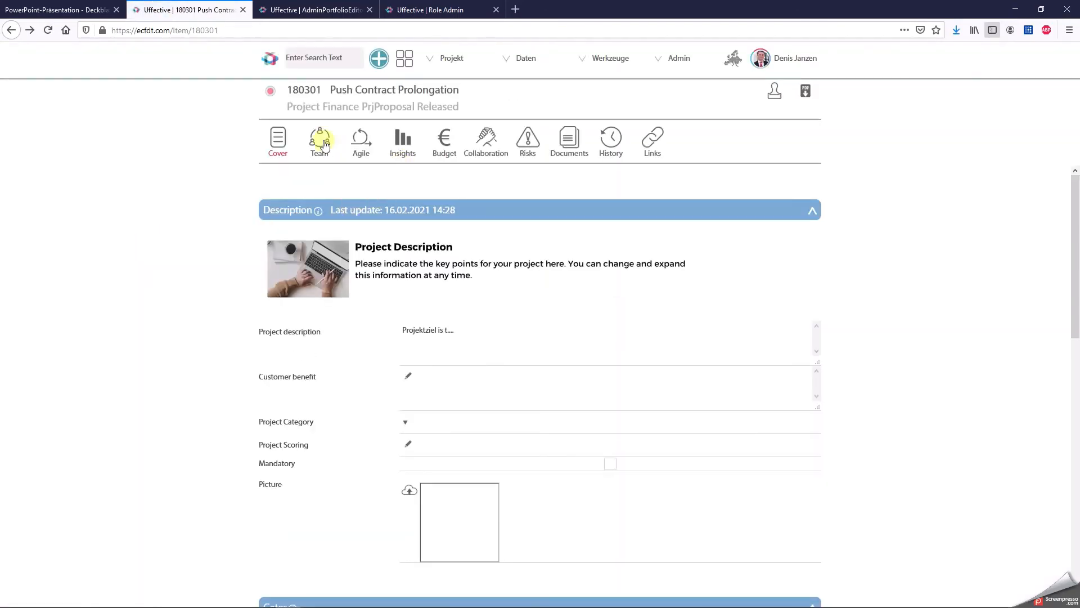
click(320, 139)
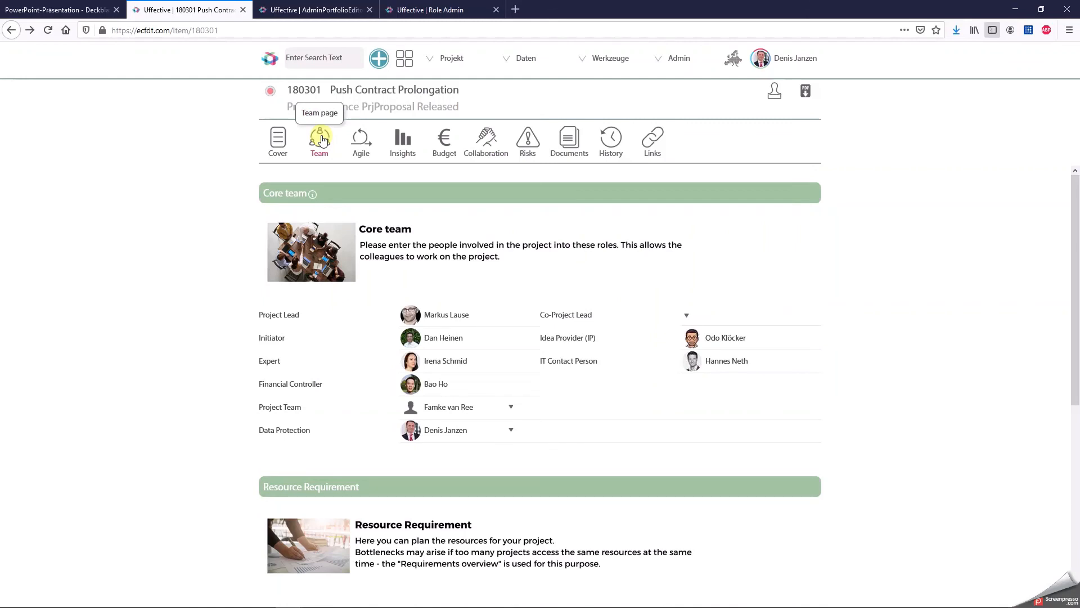